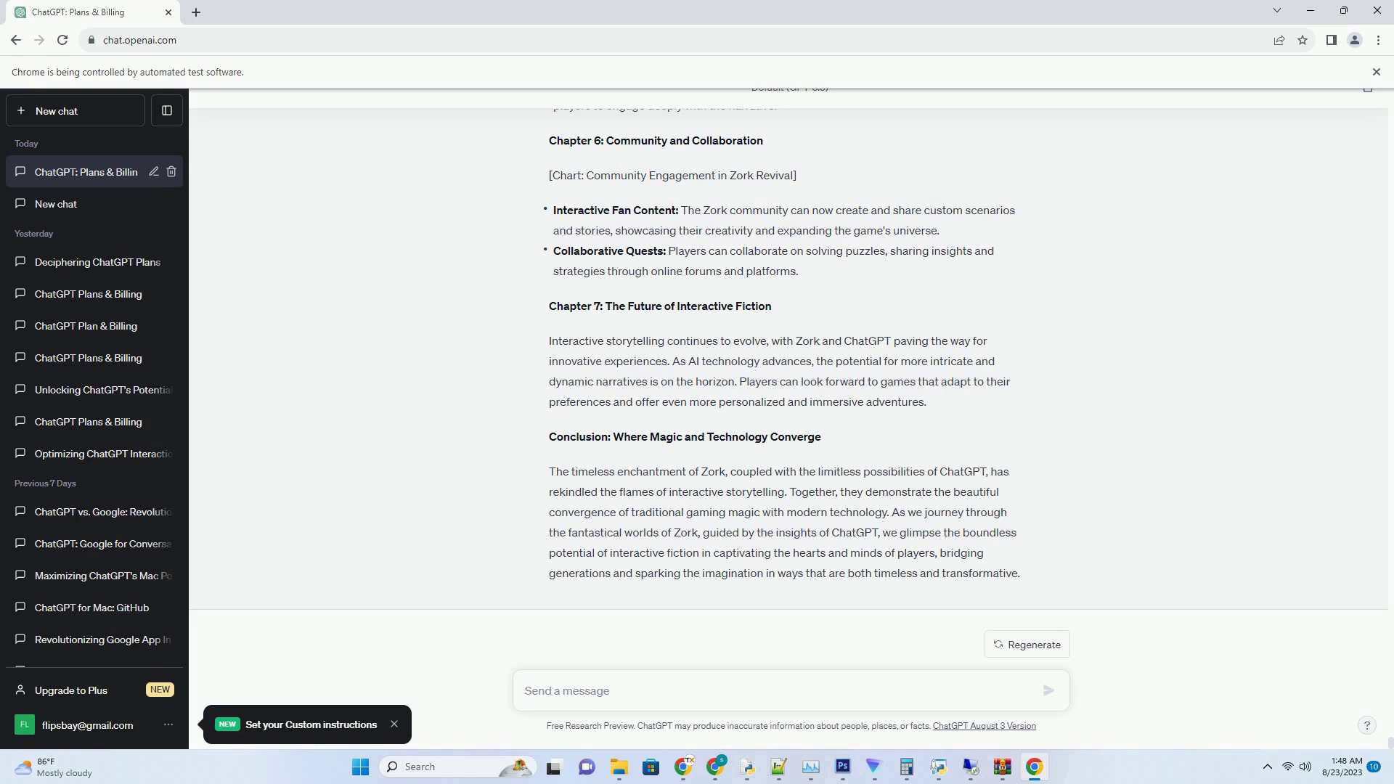
type("Create a SEO friendly blog post about did chatgpt get banned Use active voice. Write over 2000 words. Add very creative title for each sub heading. Ensure there are a minimum of 7 subheading without mentioning subheading. Each sub heading should have a minimum of two paragraphs. Atleast include 1 informative list and  chart if possible")
- Send the pasted SEO blog post prompt about whether ChatGPT got banned
key("Return")
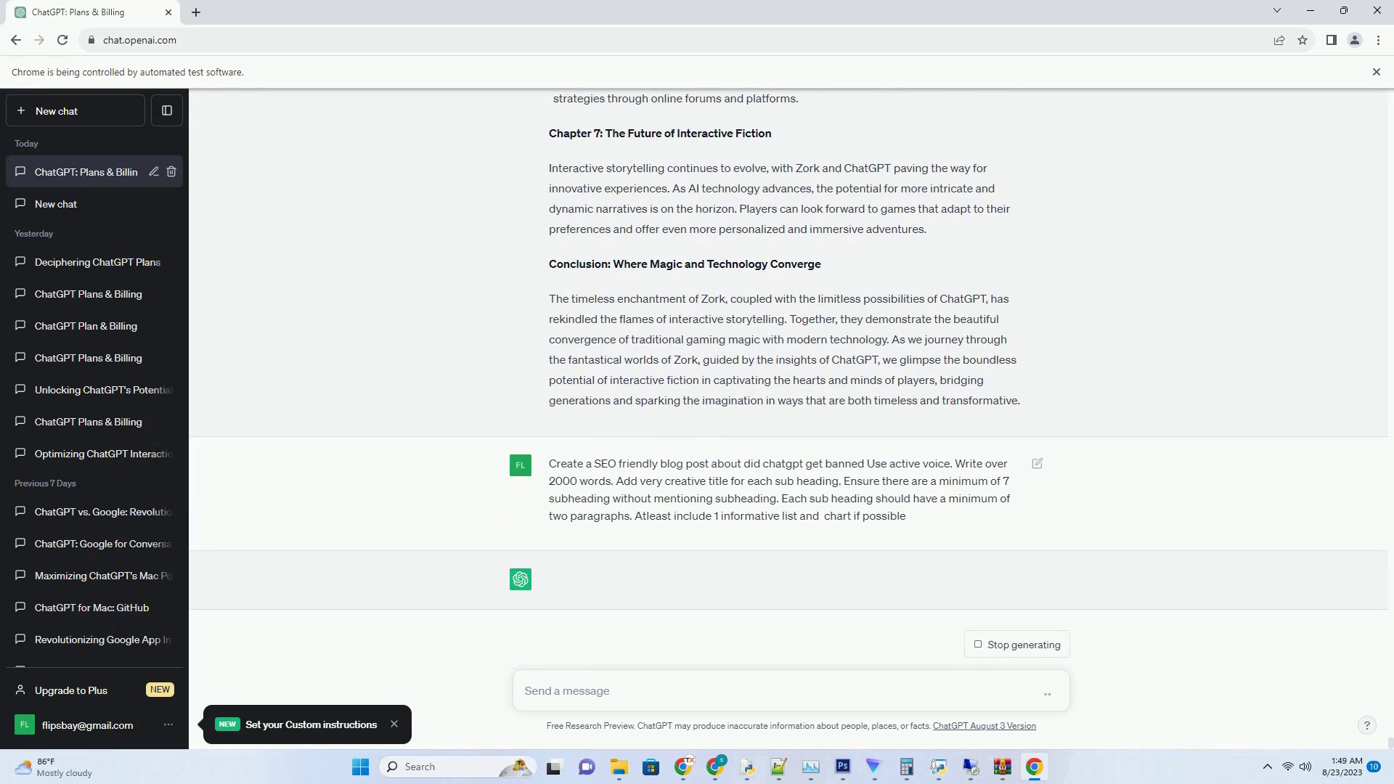